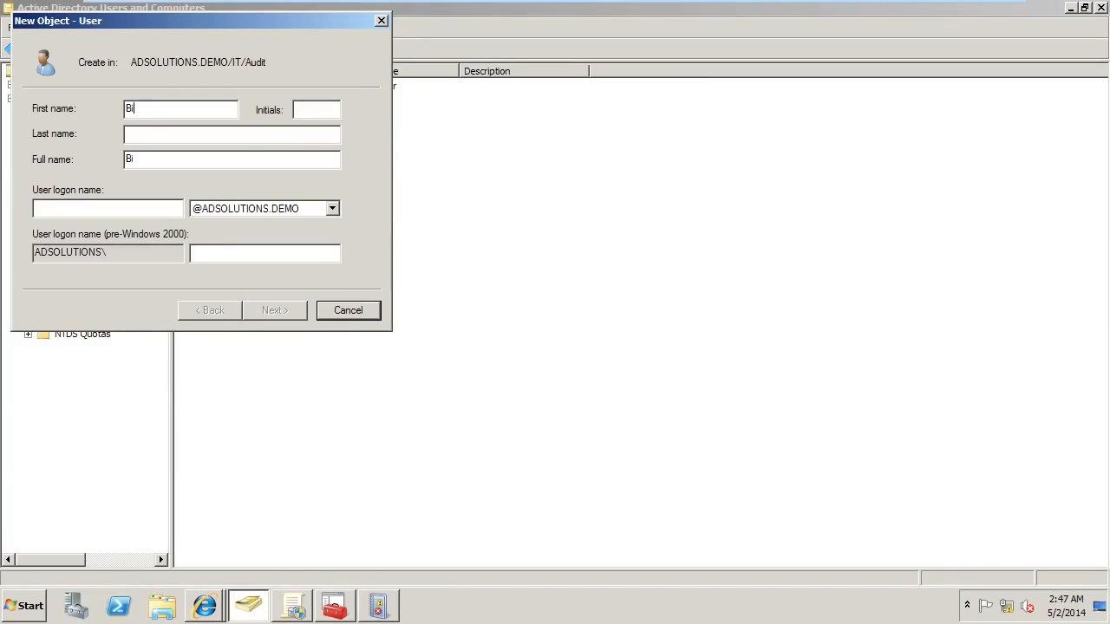
Enter the user logon name for the new user in the IT/Audit OU and proceed to the password settings
{"action": "key", "text": "Tab"}
{"action": "key", "text": "Tab"}
{"action": "key", "text": "Tab"}
{"action": "key", "text": "Tab"}
{"action": "type", "text": "bill"}
{"action": "key", "text": "Return"}
Try to set and confirm the new user's initial password
{"action": "type", "text": "Password1"}
{"action": "key", "text": "Tab"}
{"action": "type", "text": "Password1"}
{"action": "key", "text": "Return"}
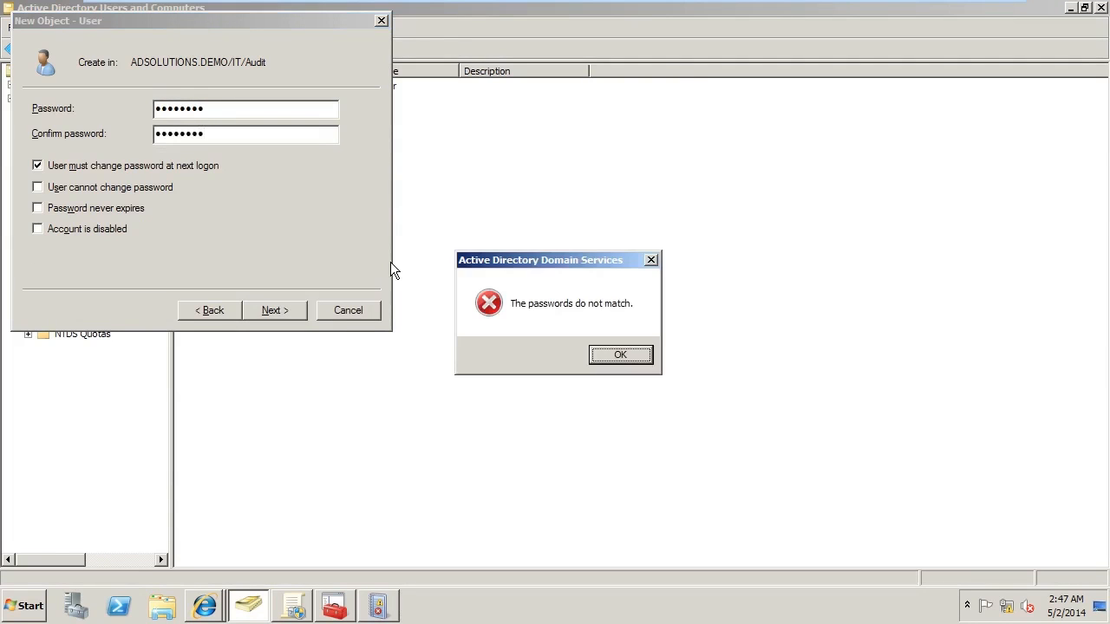
{"action": "key", "text": "Return"}
Re-enter and confirm the new user's password, and finish creating the account in the Audit OU
{"action": "type", "text": "Password1"}
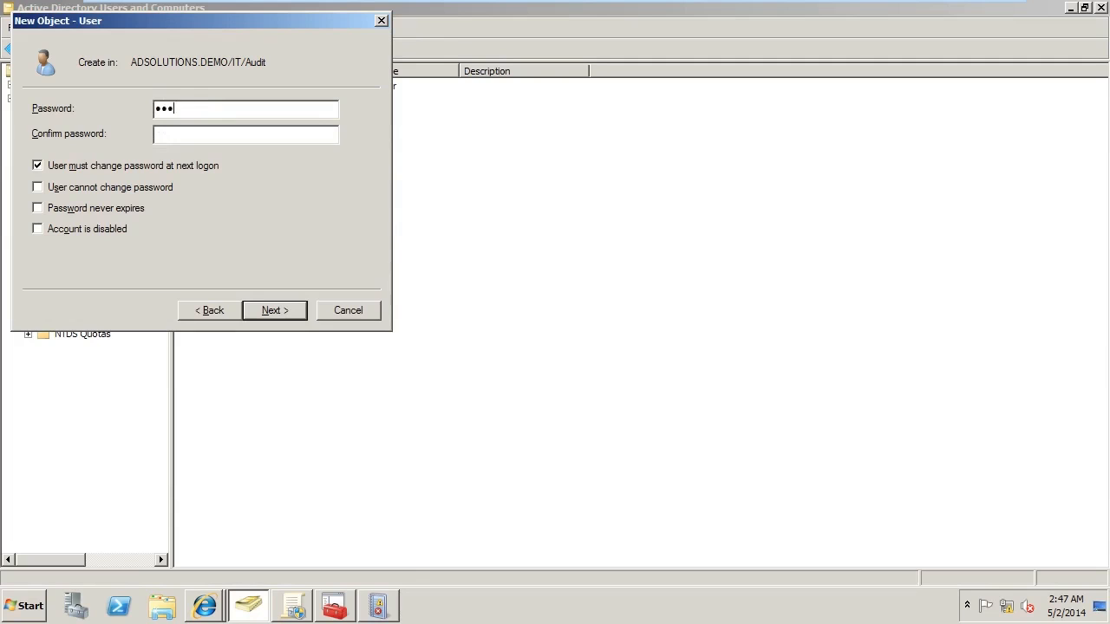
{"action": "key", "text": "Tab"}
{"action": "type", "text": "Password1"}
{"action": "key", "text": "Return"}
{"action": "key", "text": "Return"}
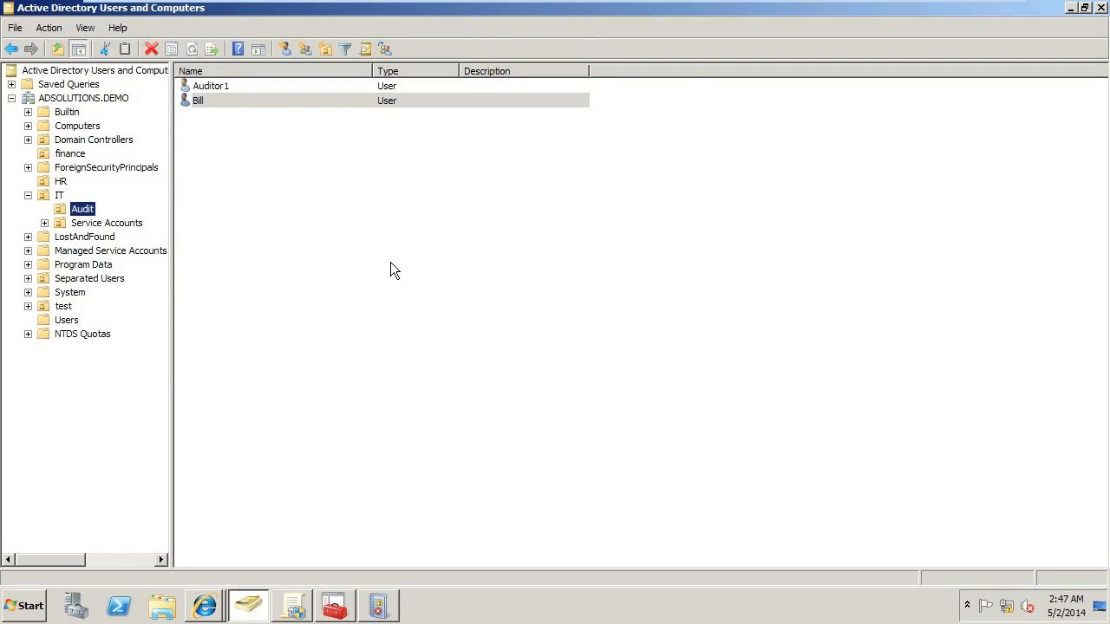
Examine the properties available for the newly created user in the Audit OU, and close them
{"action": "double_click", "coordinate": [199, 102]}
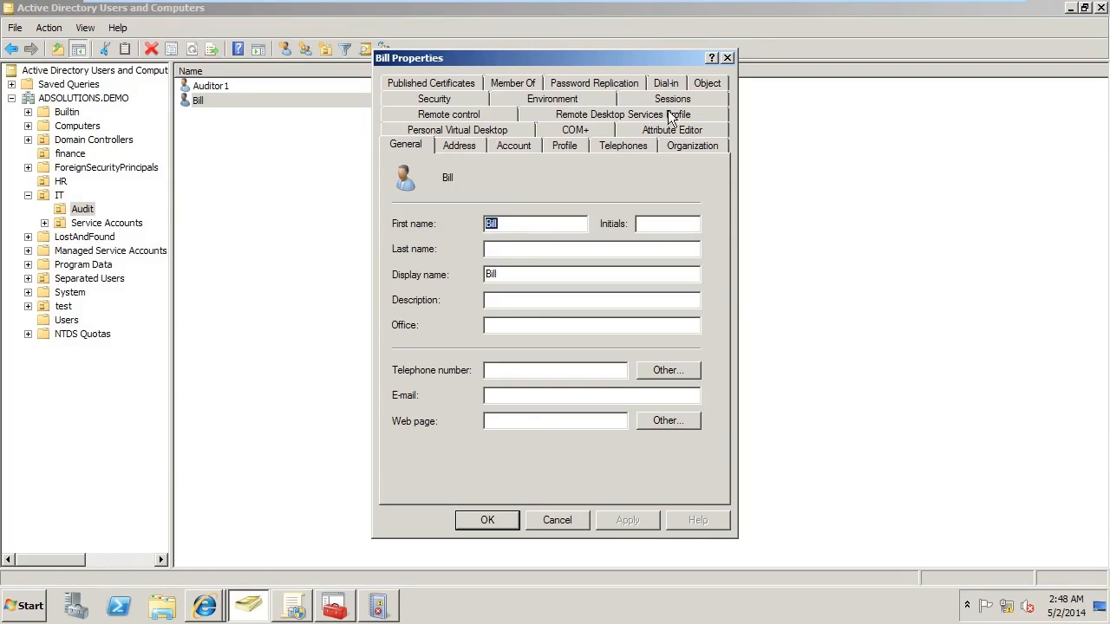
{"action": "left_click", "coordinate": [727, 58]}
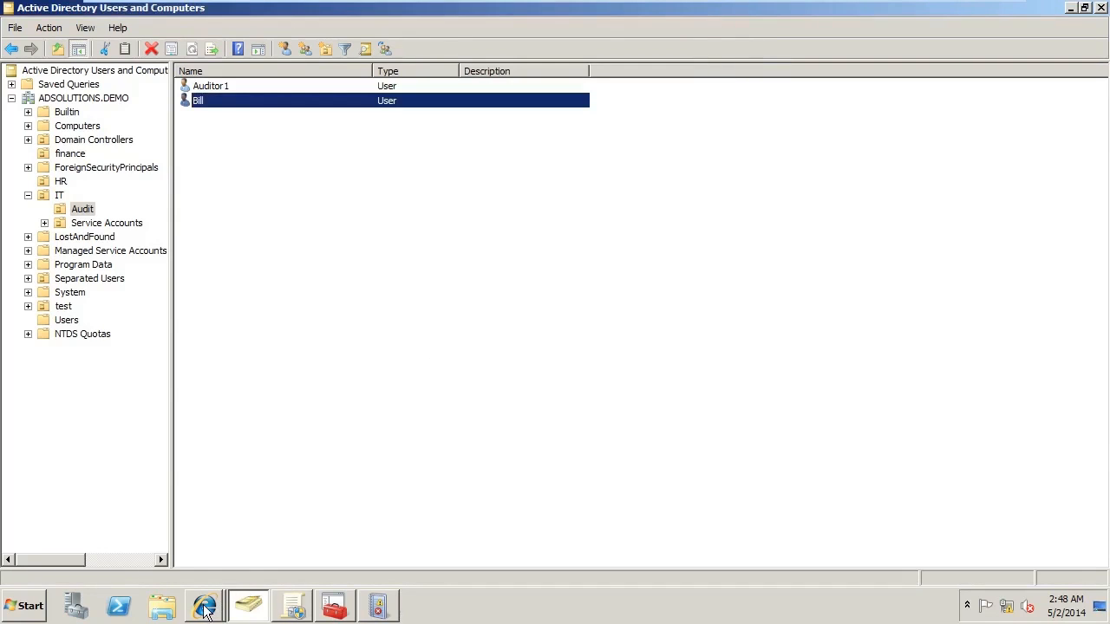
Switch to ADManager Plus, start creating a single user in ADSOLUTIONS.DEMO, and enter the user's first name
{"action": "mouse_move", "coordinate": [205, 611]}
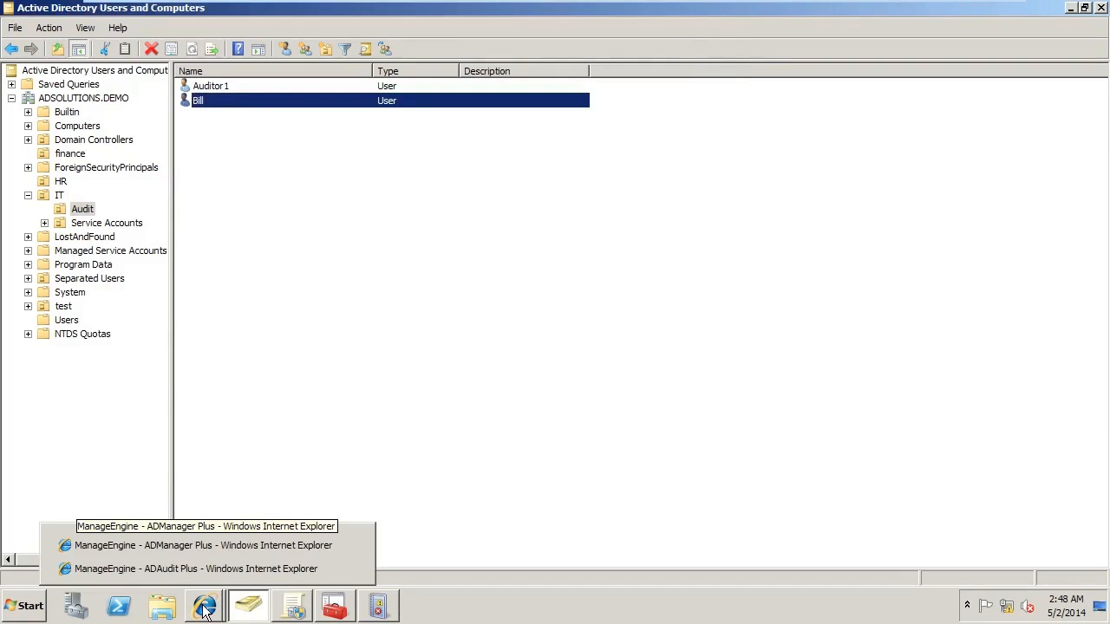
{"action": "left_click", "coordinate": [198, 545]}
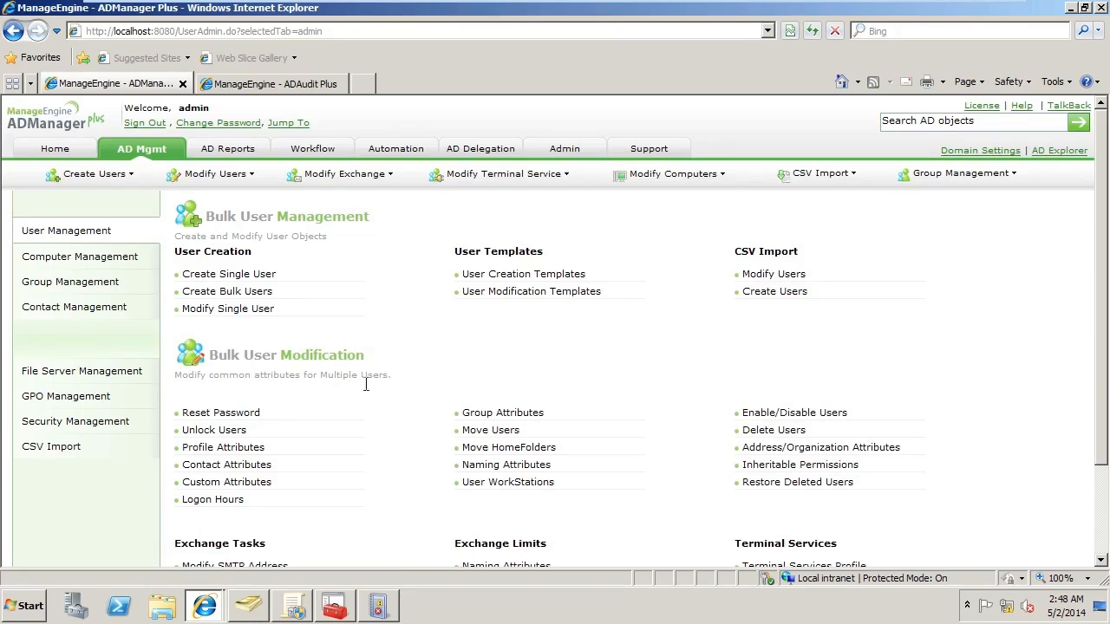
{"action": "left_click", "coordinate": [240, 273]}
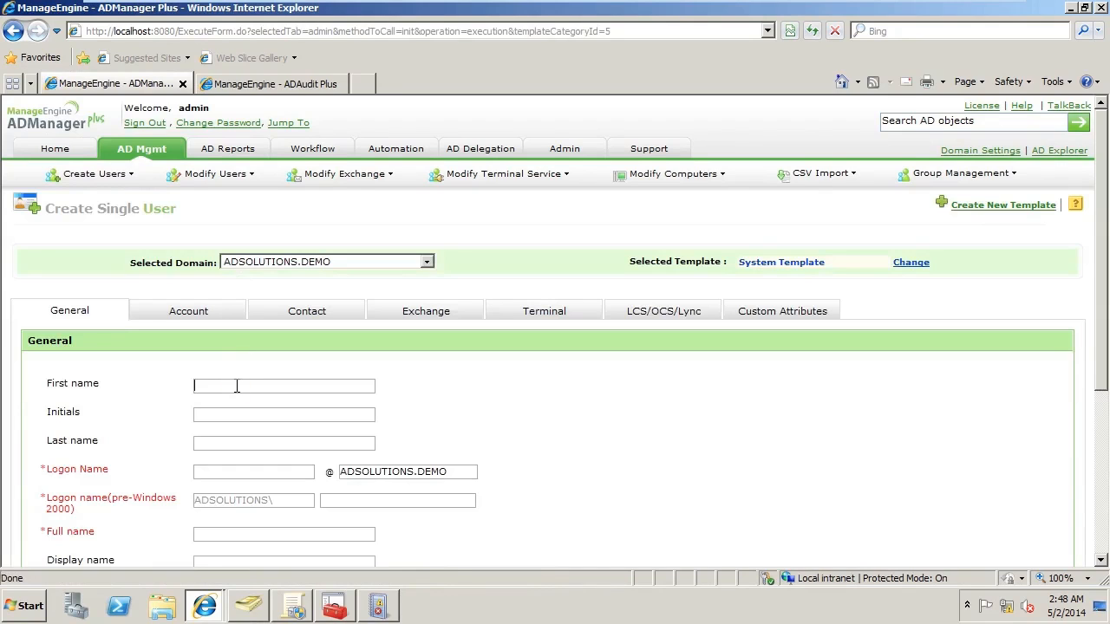
{"action": "type", "text": "Chris"}
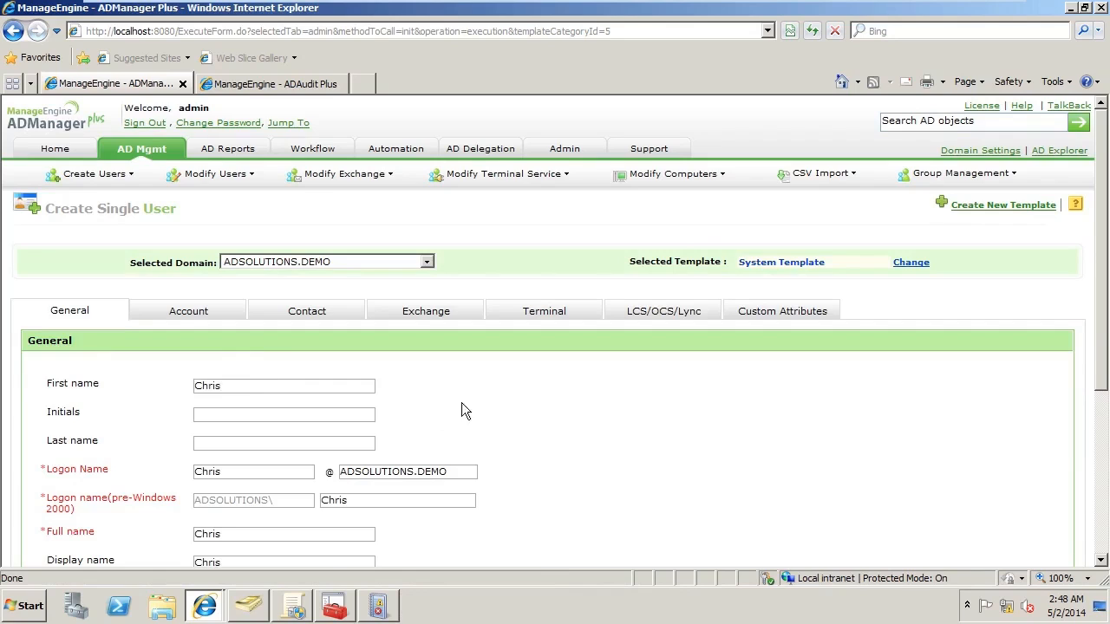
{"action": "scroll", "coordinate": [486, 409], "scroll_direction": "down", "scroll_amount": 1}
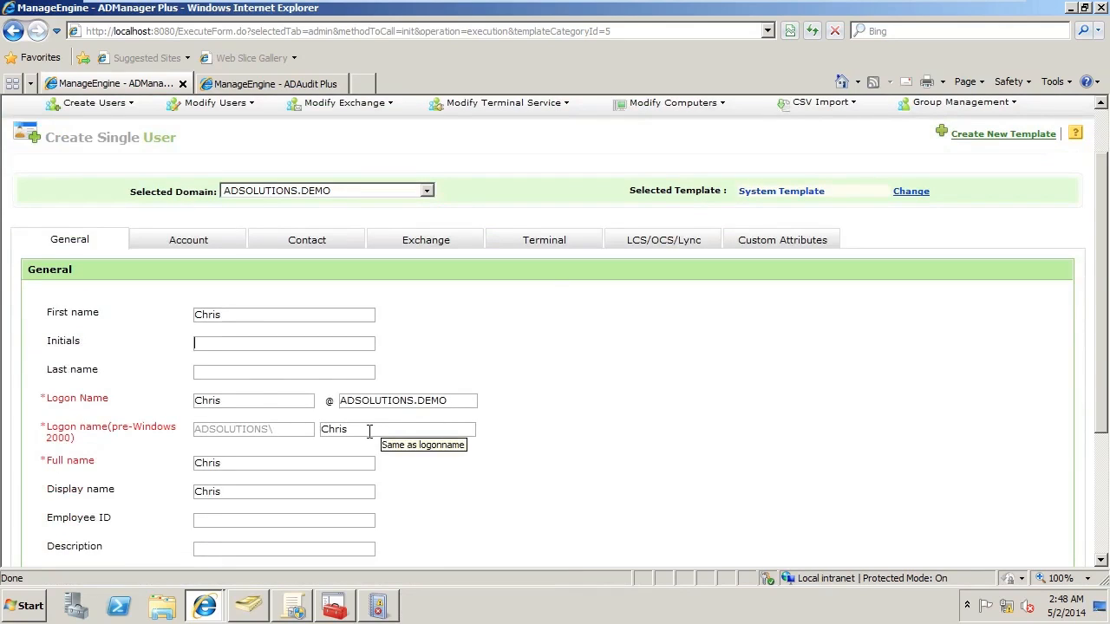
{"action": "key", "text": "Tab"}
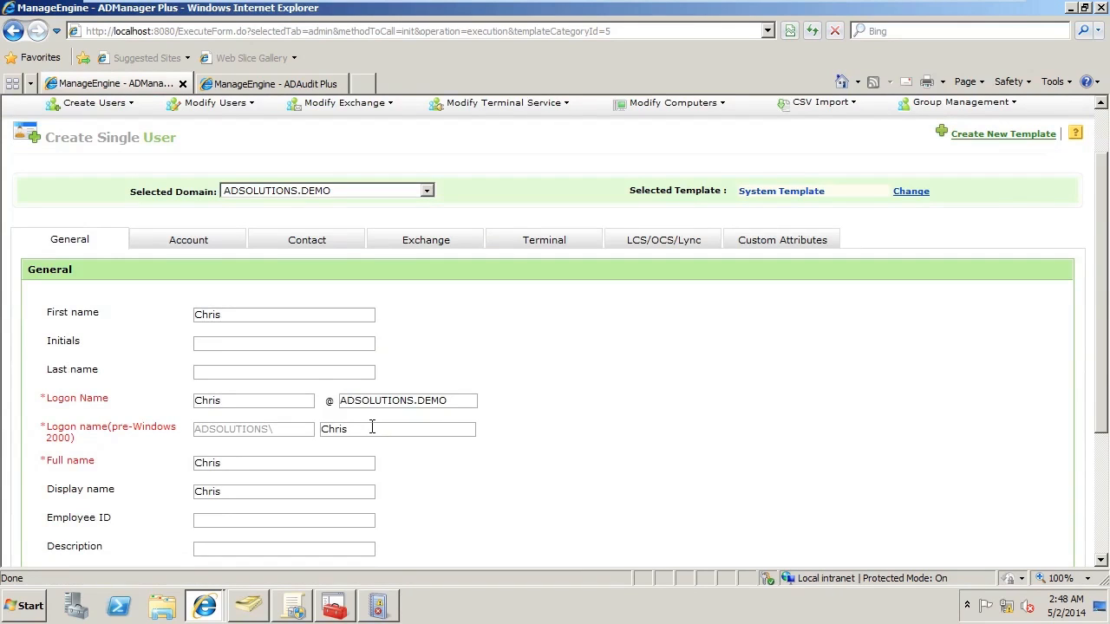
Choose a typed password for the new account, enter and confirm the password, and review the account properties
{"action": "left_click", "coordinate": [190, 244]}
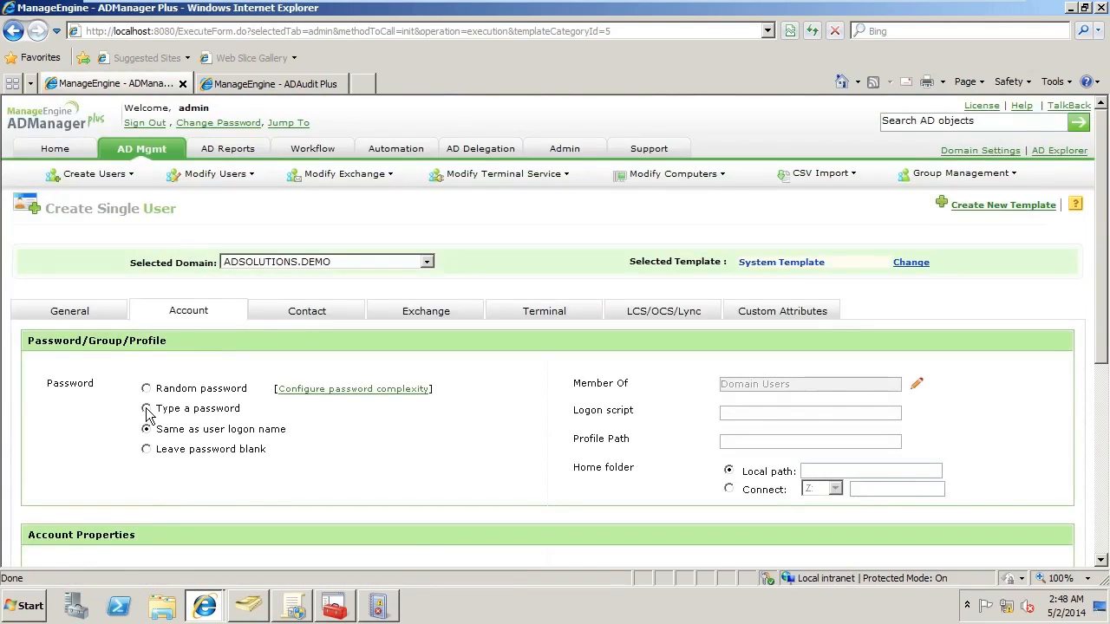
{"action": "left_click", "coordinate": [146, 408]}
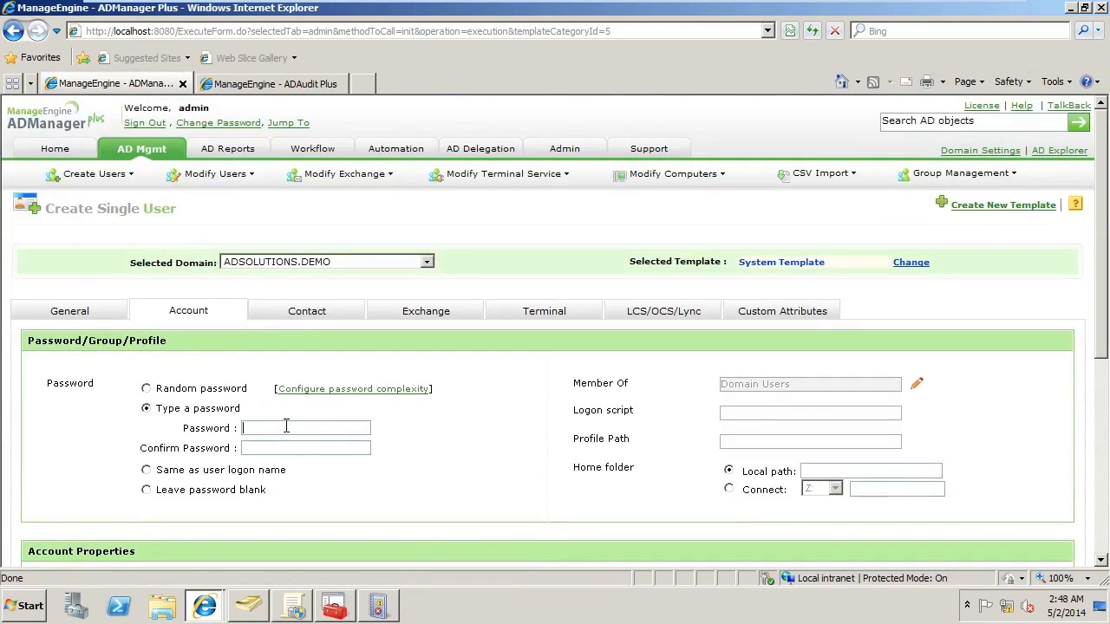
{"action": "type", "text": "••••••••"}
{"action": "key", "text": "Tab"}
{"action": "type", "text": "••••••••"}
{"action": "scroll", "coordinate": [440, 448], "scroll_direction": "down", "scroll_amount": 4}
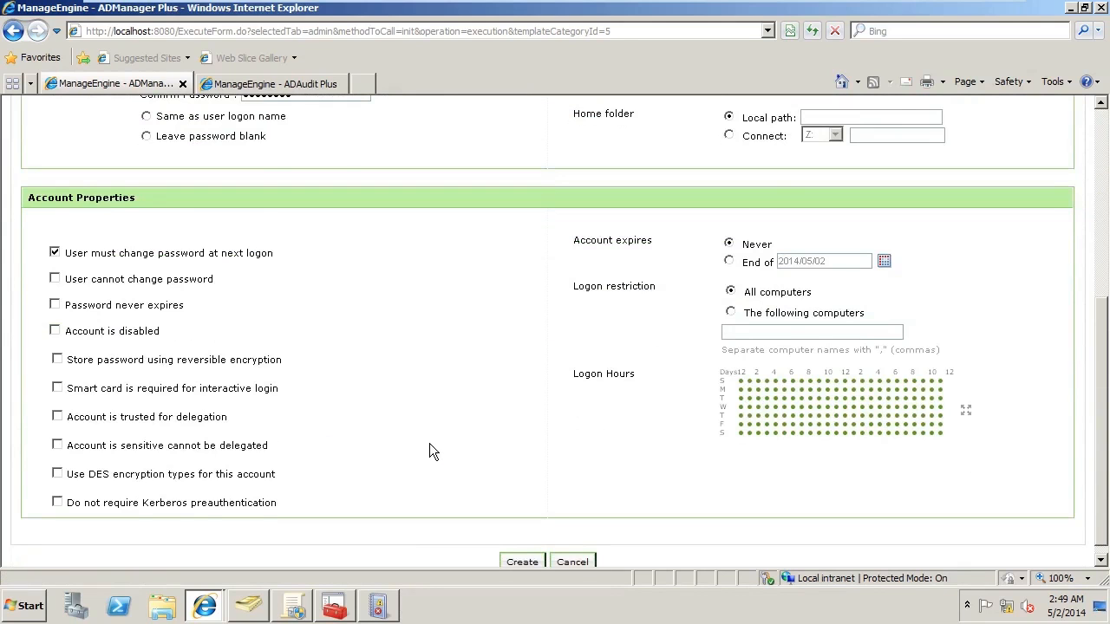
{"action": "scroll", "coordinate": [429, 444], "scroll_direction": "up", "scroll_amount": 3}
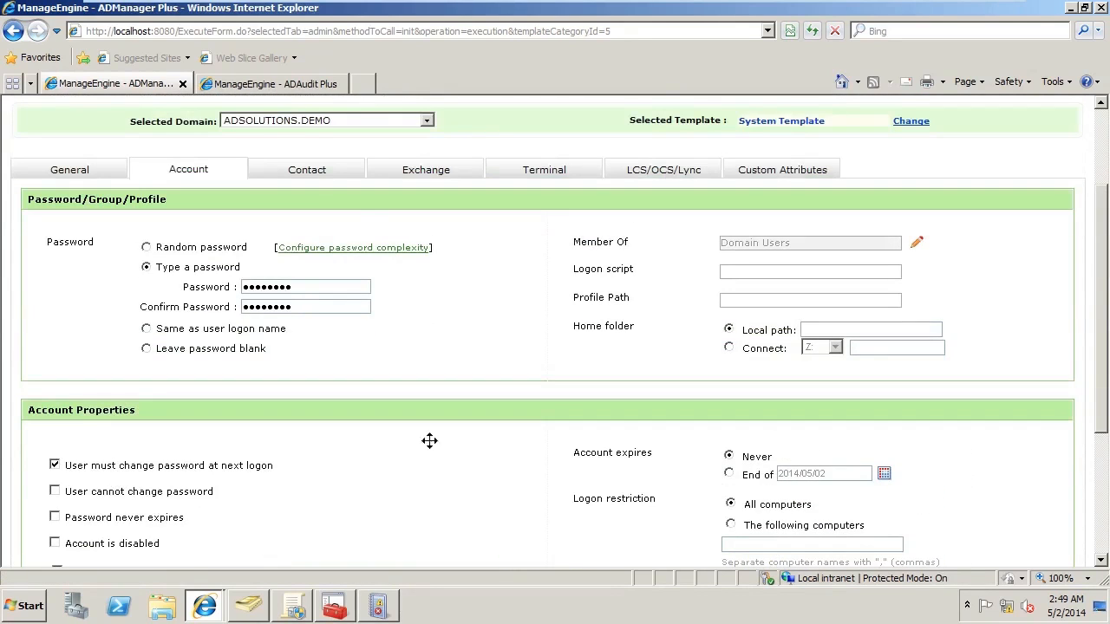
Examine the contact, Exchange and terminal attributes offered for the new user, including address and remote control settings
{"action": "left_click", "coordinate": [305, 171]}
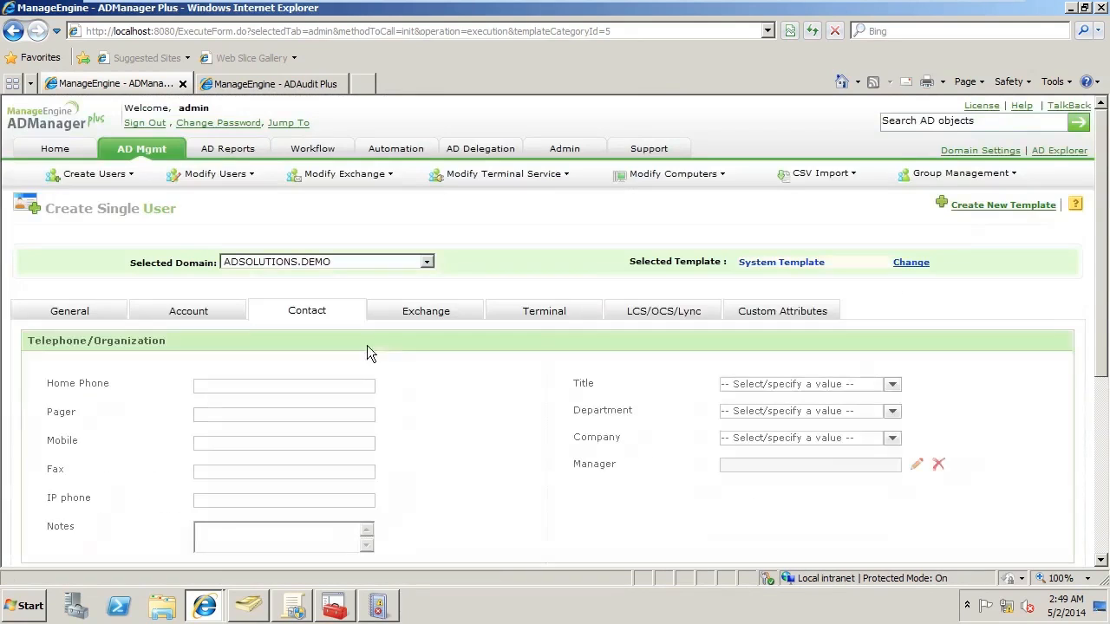
{"action": "scroll", "coordinate": [427, 391], "scroll_direction": "down", "scroll_amount": 3}
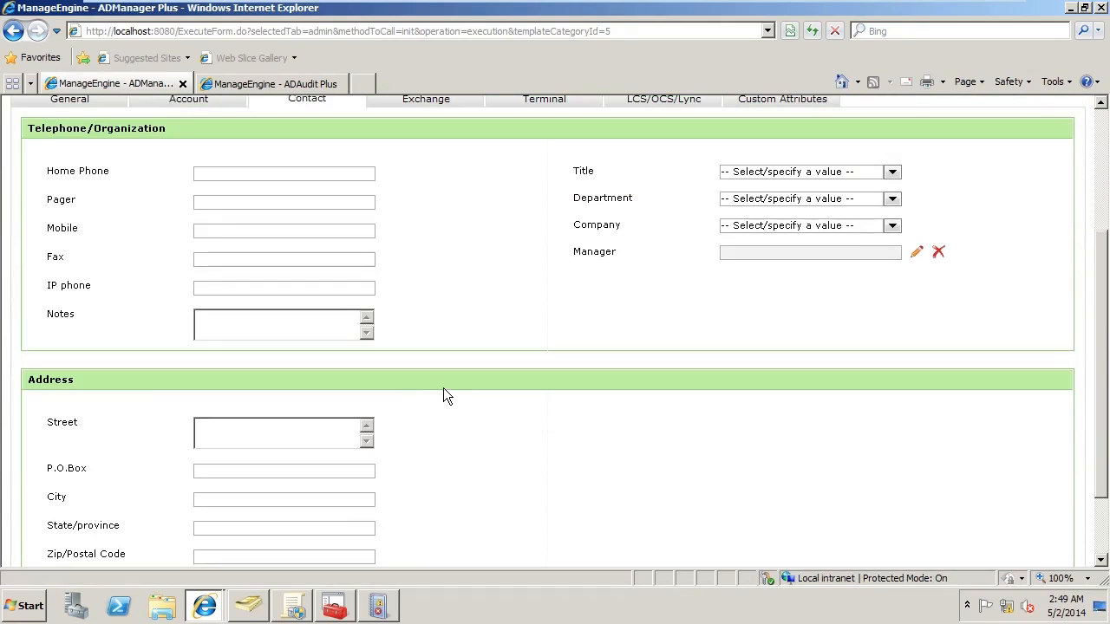
{"action": "scroll", "coordinate": [443, 389], "scroll_direction": "up", "scroll_amount": 2}
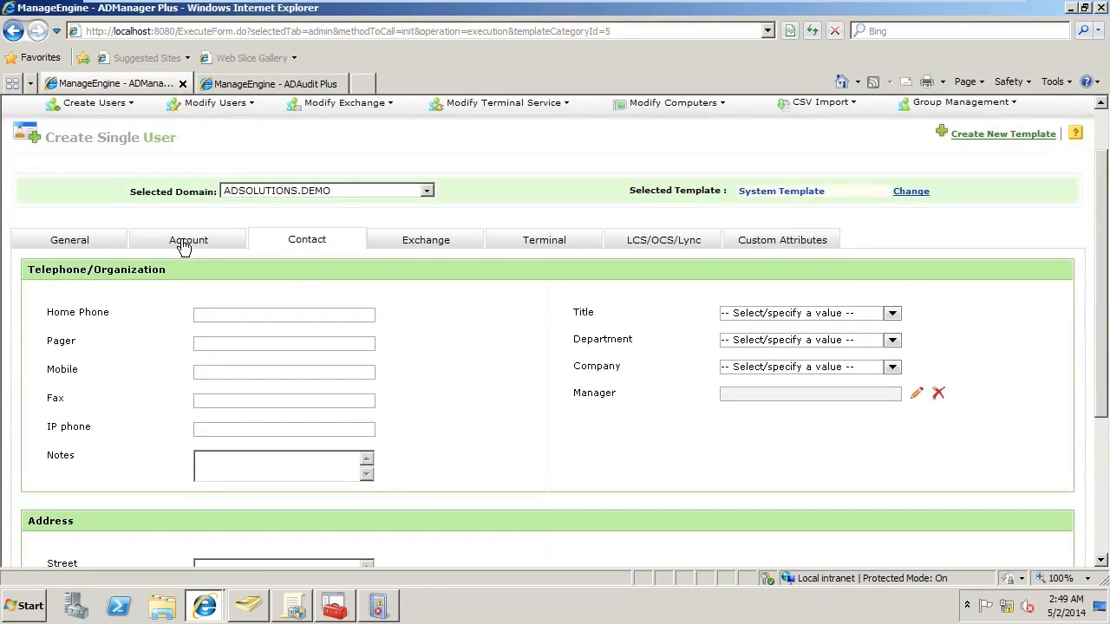
{"action": "left_click", "coordinate": [427, 243]}
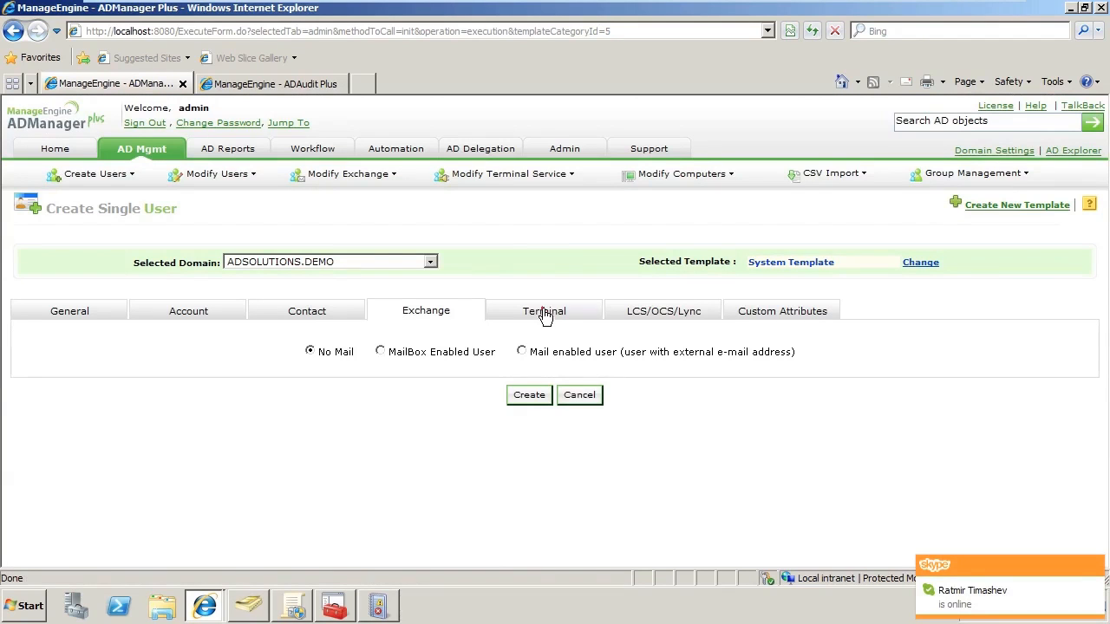
{"action": "left_click", "coordinate": [545, 314]}
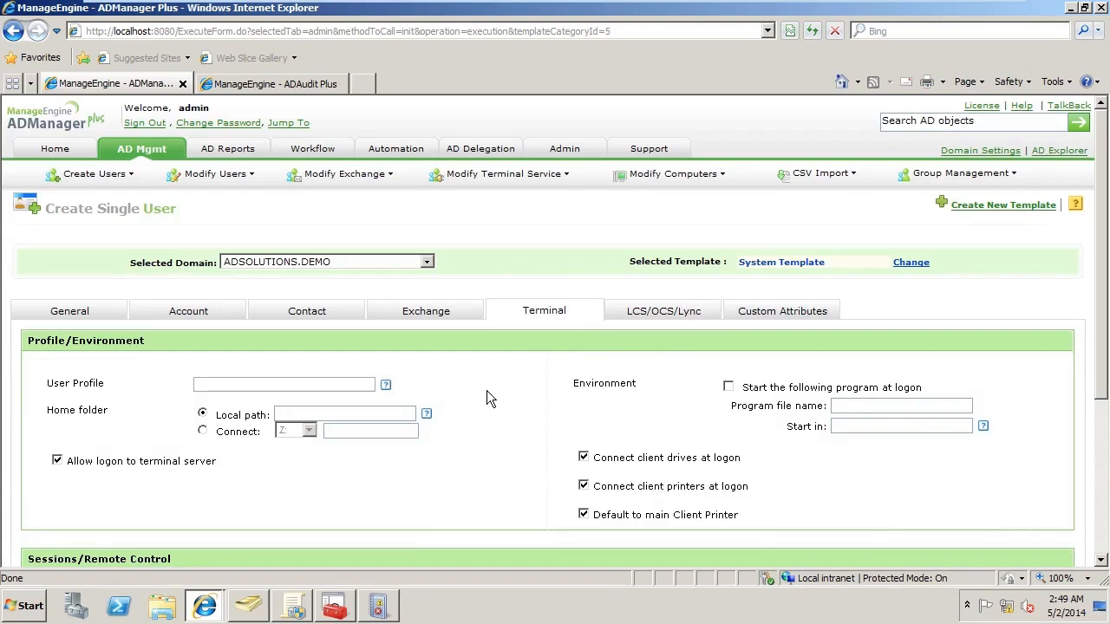
{"action": "left_click_drag", "start_coordinate": [1100, 378], "coordinate": [1103, 555]}
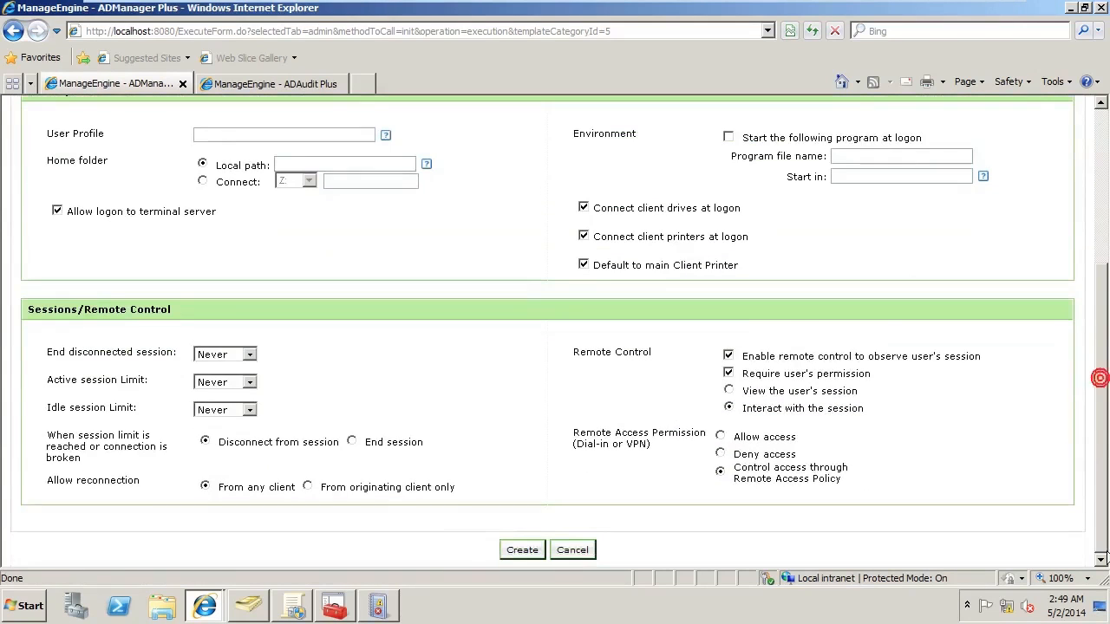
{"action": "left_click_drag", "start_coordinate": [1101, 390], "coordinate": [1103, 245]}
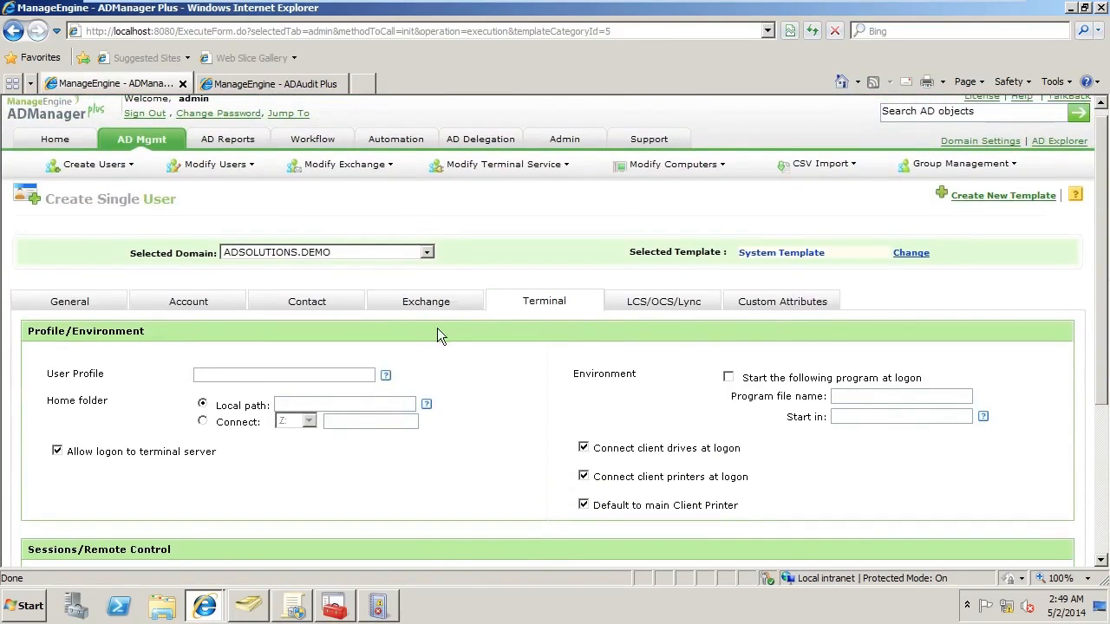
Review the container choices for the new user, keep the Users container, and create the account
{"action": "left_click", "coordinate": [70, 304]}
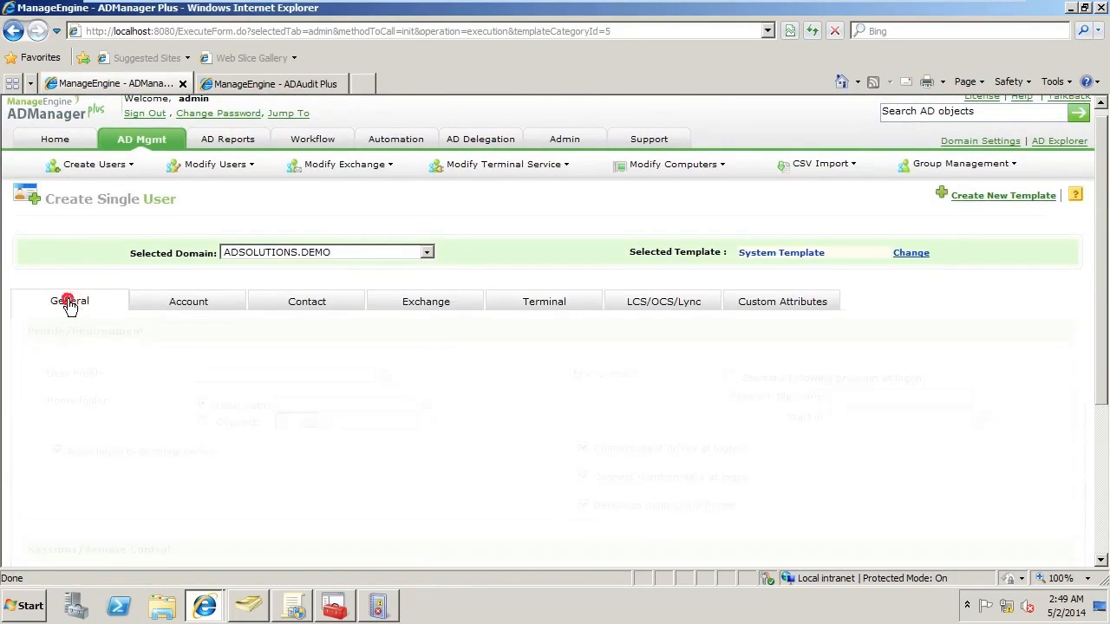
{"action": "left_click_drag", "start_coordinate": [1101, 298], "coordinate": [1105, 470]}
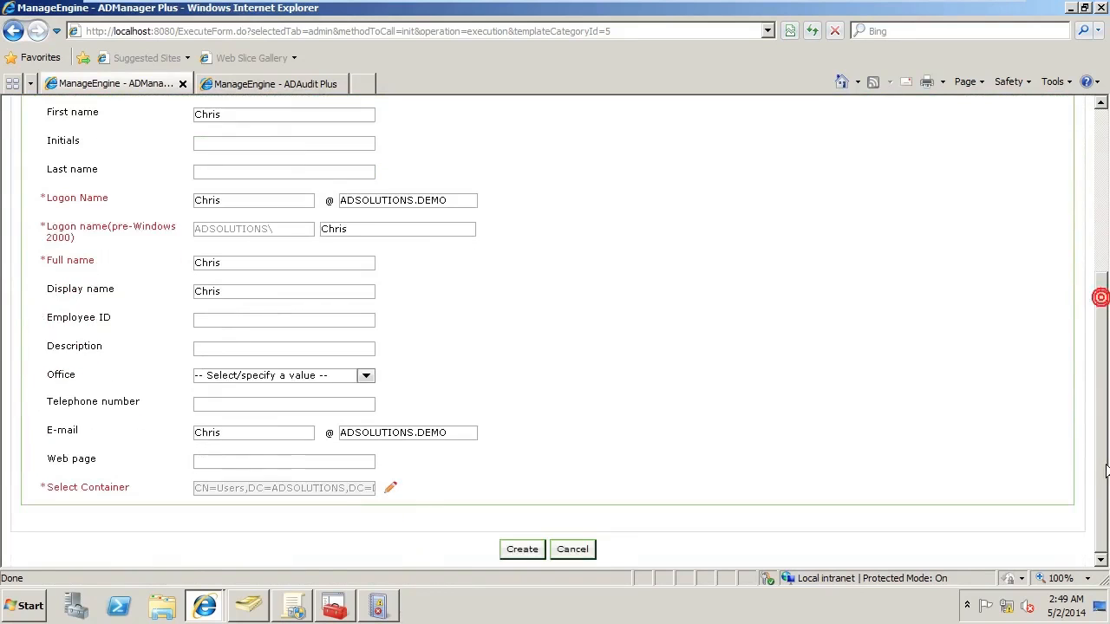
{"action": "left_click", "coordinate": [391, 489]}
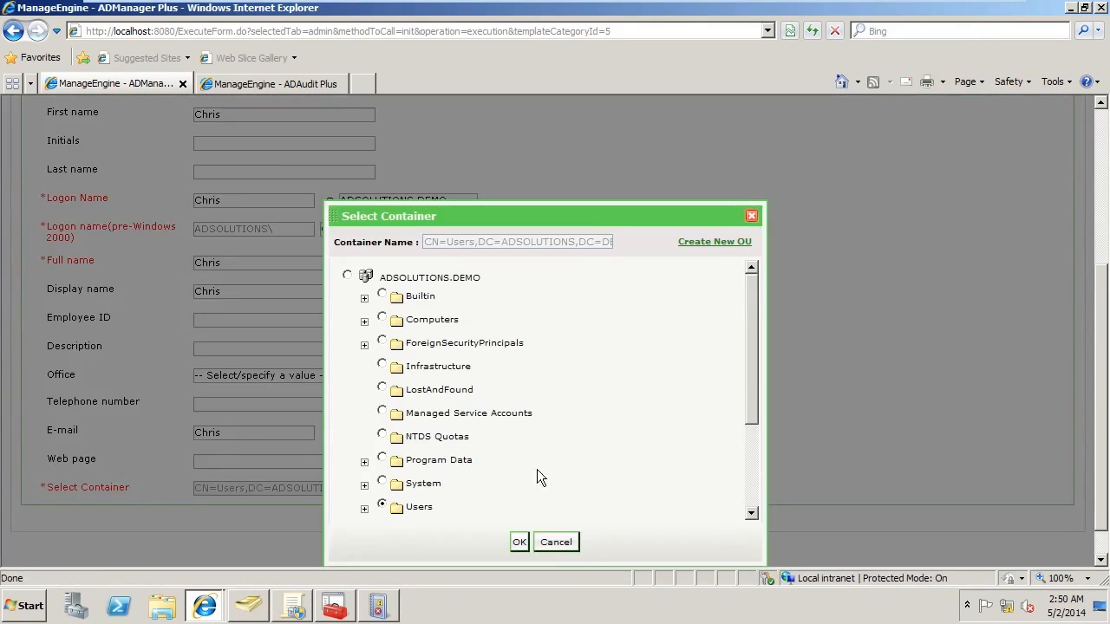
{"action": "left_click", "coordinate": [556, 543]}
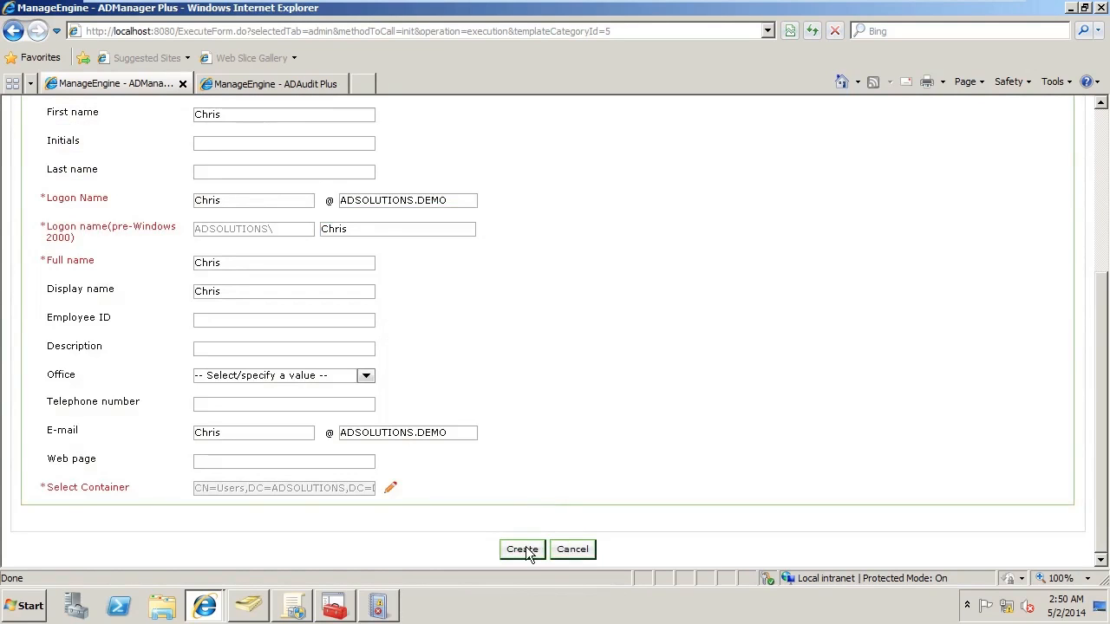
{"action": "left_click", "coordinate": [526, 550]}
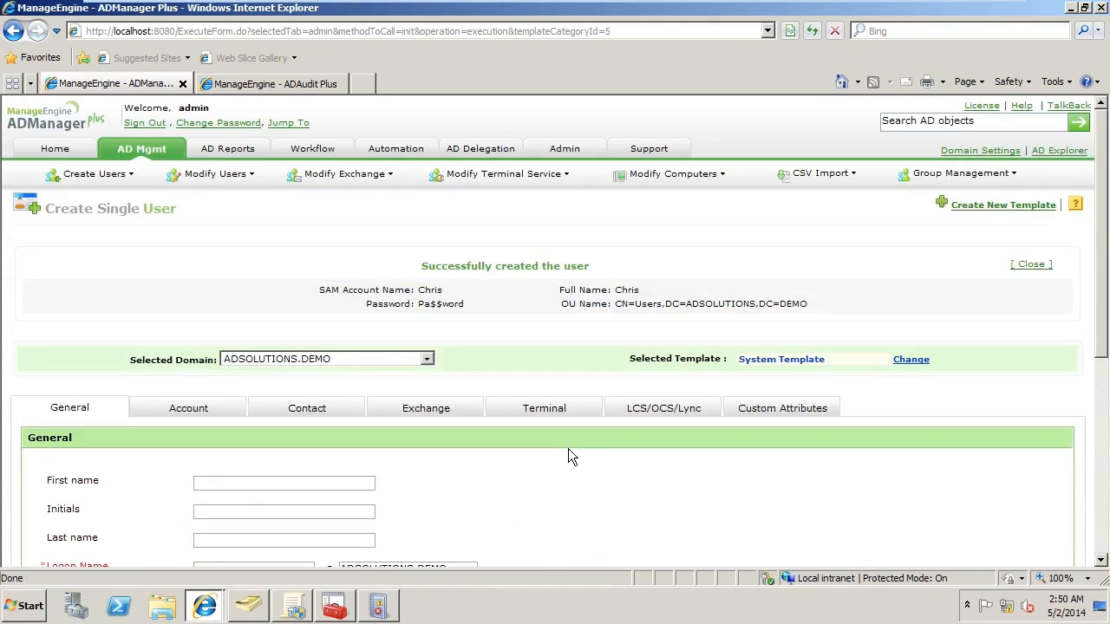